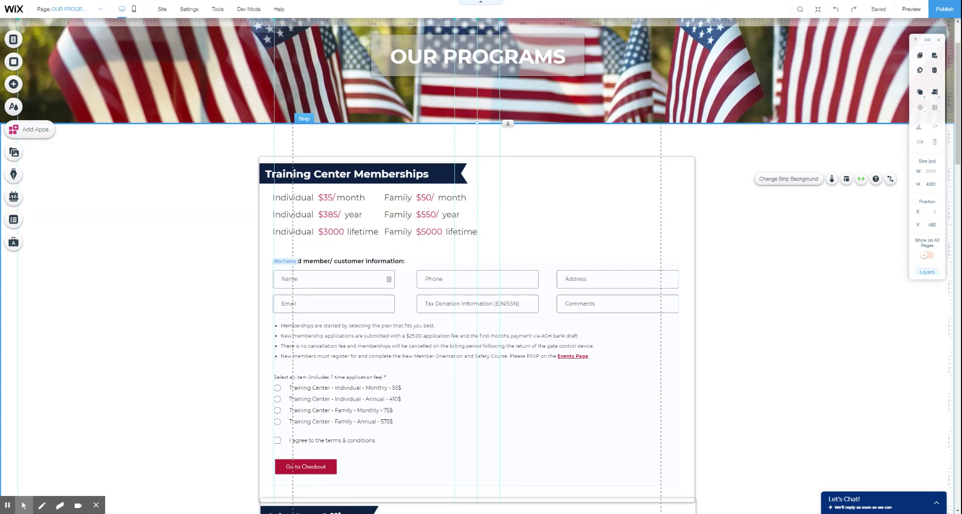
# - Copy the Individual $3000 lifetime price row and paste the duplicate below the price list
pyautogui.click(331, 231)
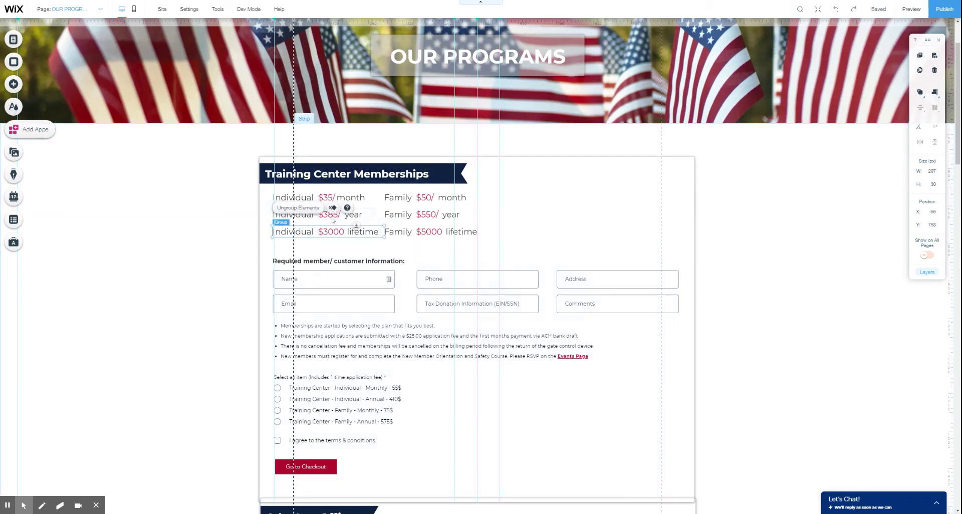
pyautogui.click(332, 215)
pyautogui.click(330, 233)
pyautogui.rightClick(309, 234)
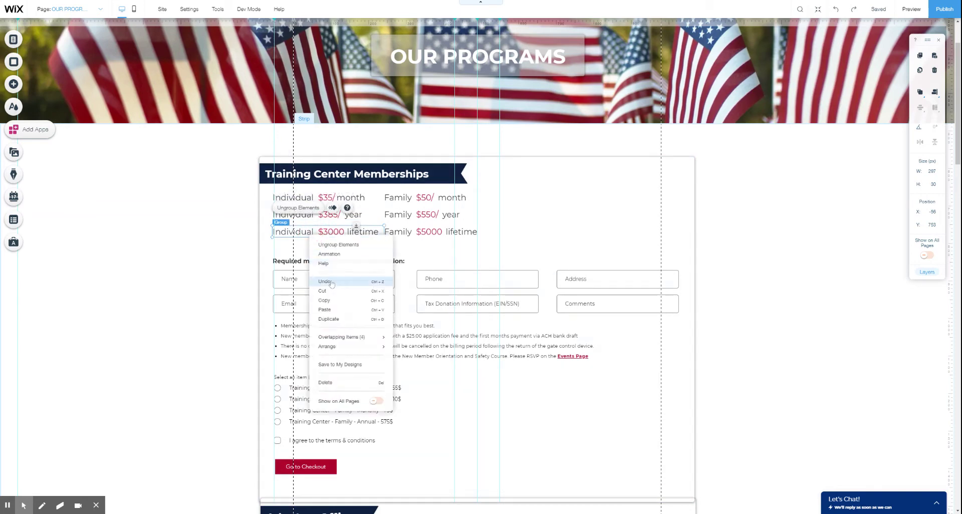
pyautogui.click(330, 261)
pyautogui.rightClick(328, 244)
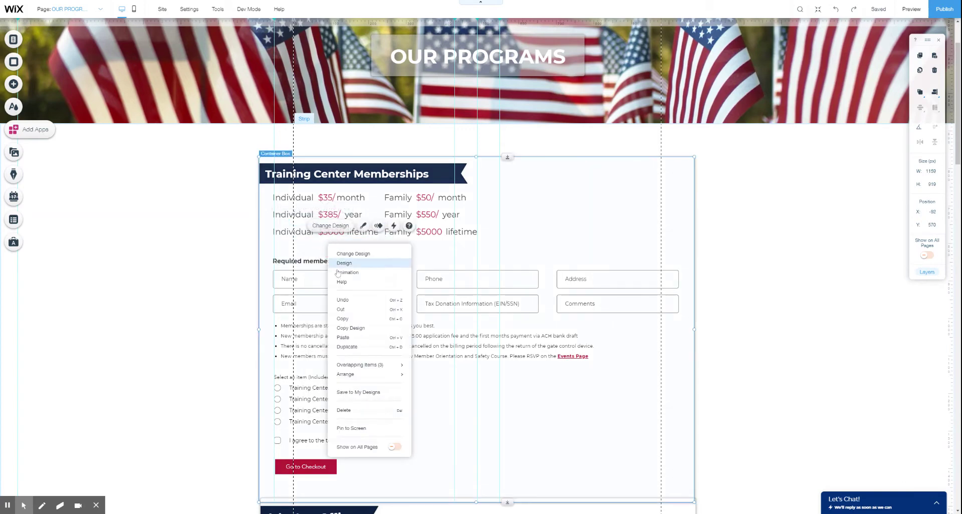
pyautogui.click(352, 338)
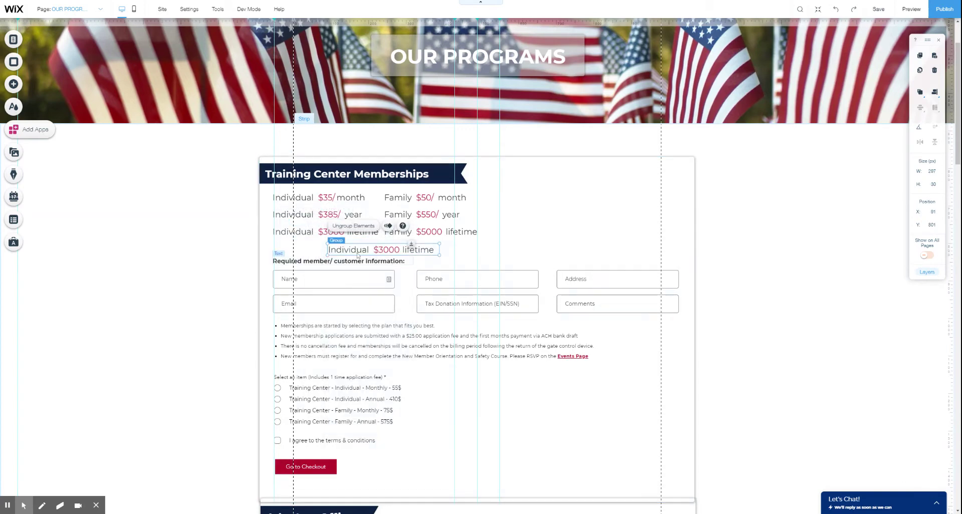
pyautogui.moveTo(354, 247); pyautogui.dragTo(301, 250)
# - Change the pasted row's Individual text to 'sss'
pyautogui.click(306, 255)
pyautogui.doubleClick(306, 255)
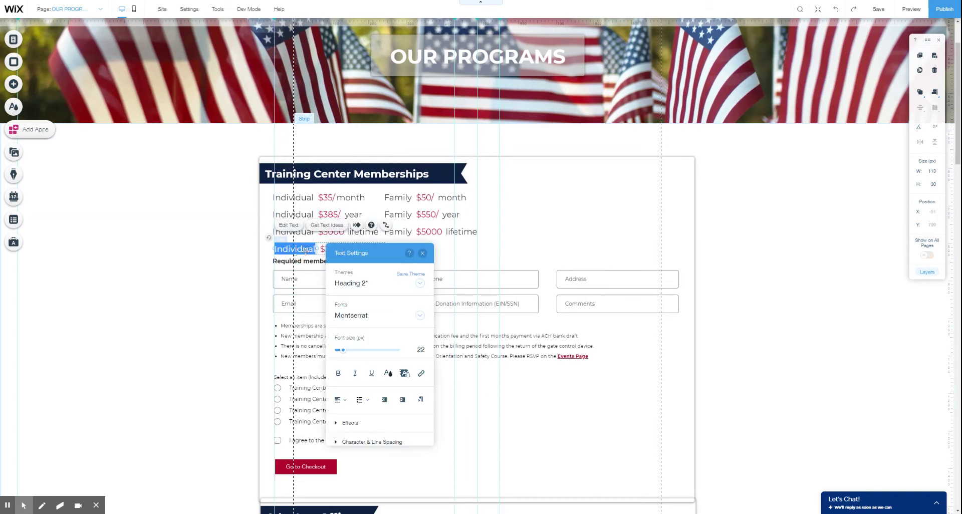
pyautogui.write('sss')
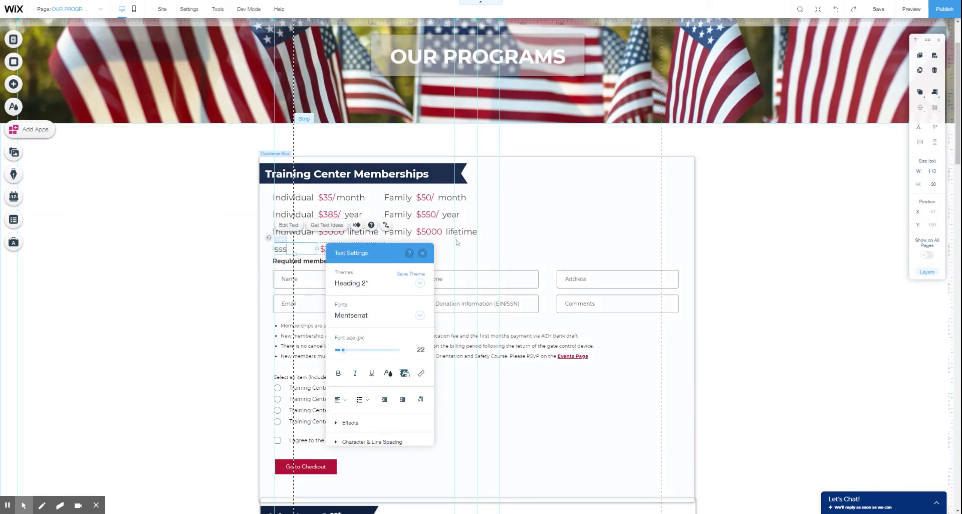
pyautogui.click(862, 114)
# - Undo the text edit, move, paste and form shift to remove the duplicate row
pyautogui.click(835, 9)
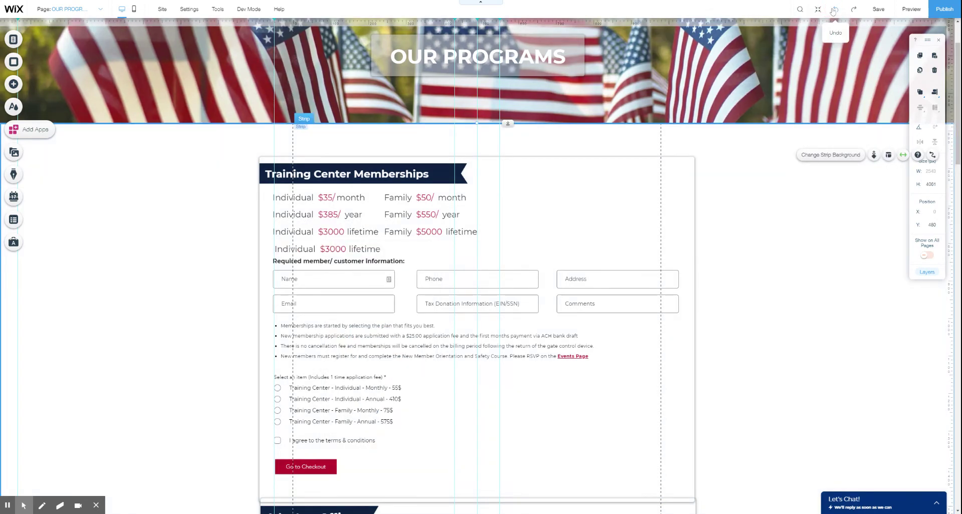
pyautogui.click(833, 10)
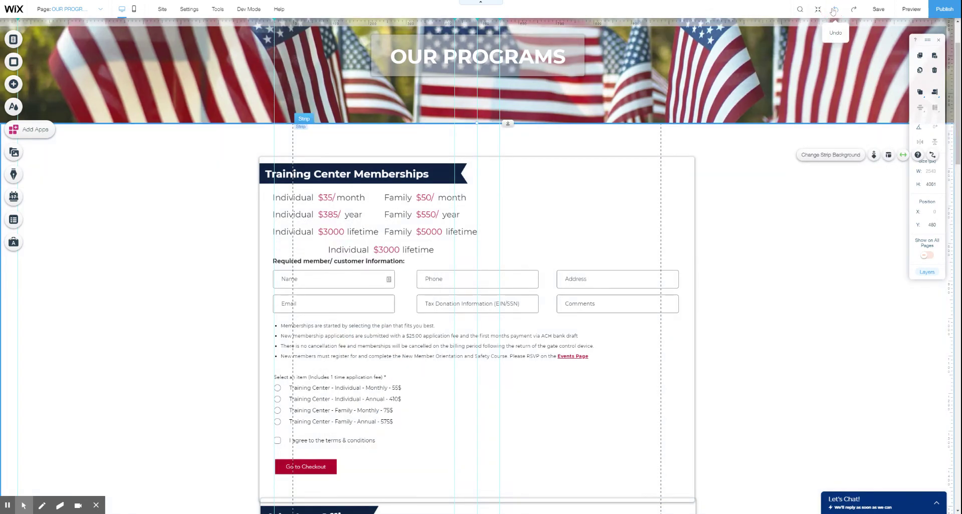
pyautogui.click(833, 10)
pyautogui.click(834, 10)
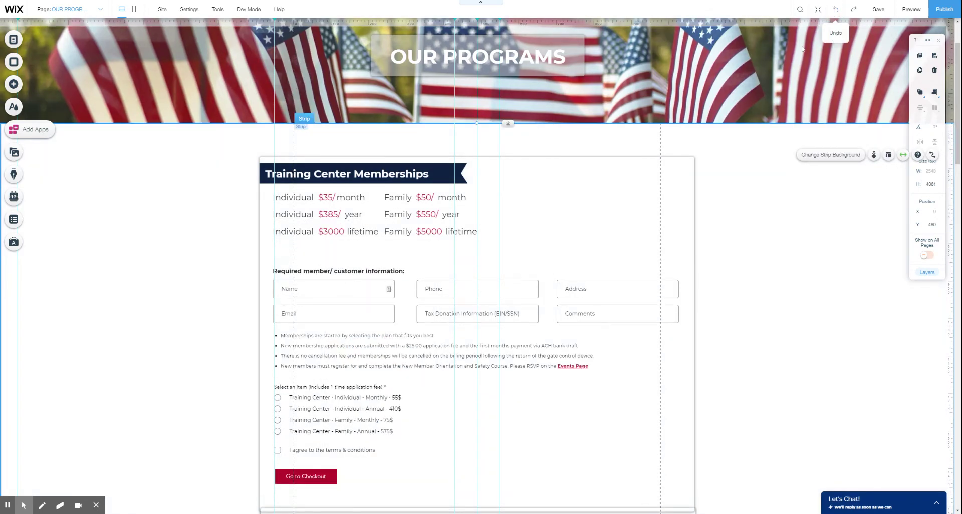
pyautogui.click(336, 271)
# - Drag the Required member/ customer information heading up beneath the three price rows
pyautogui.moveTo(370, 269); pyautogui.dragTo(379, 249)
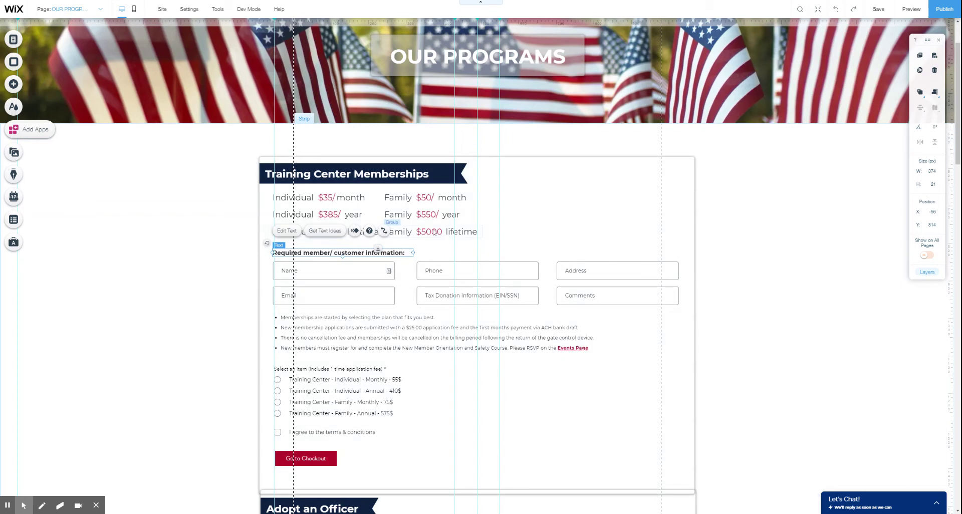
pyautogui.click(449, 232)
pyautogui.click(366, 391)
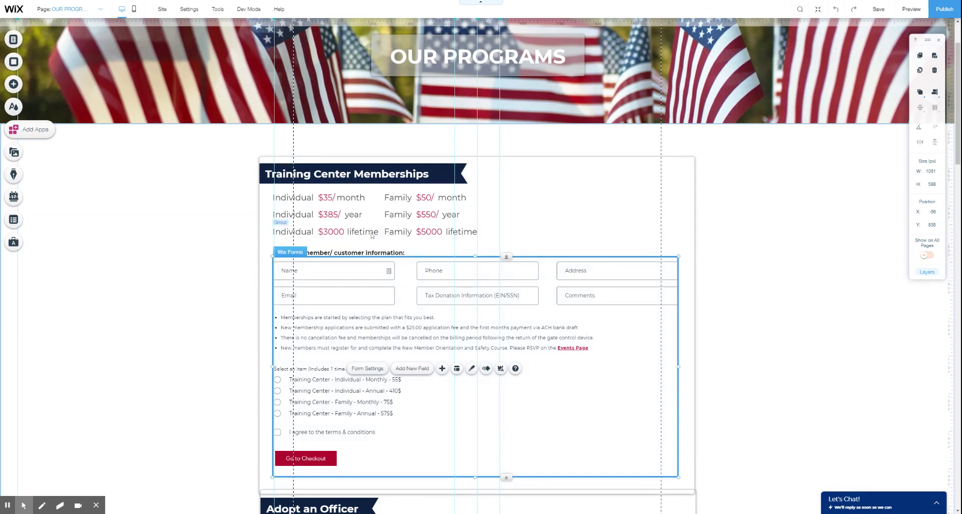
# - Add a new item, 'New Item - 0$', to the Payment Field's Item List
pyautogui.click(322, 388)
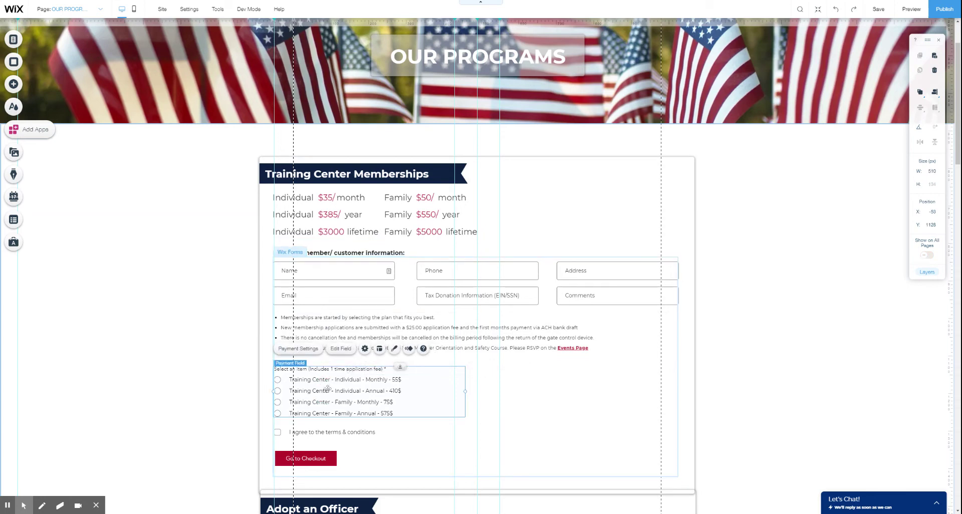
pyautogui.click(299, 349)
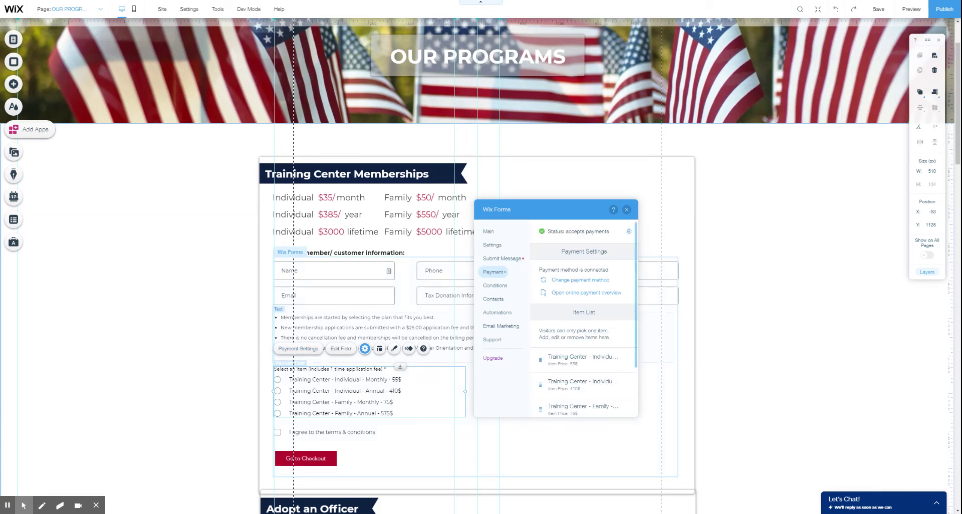
pyautogui.scroll(-3, 573, 407)
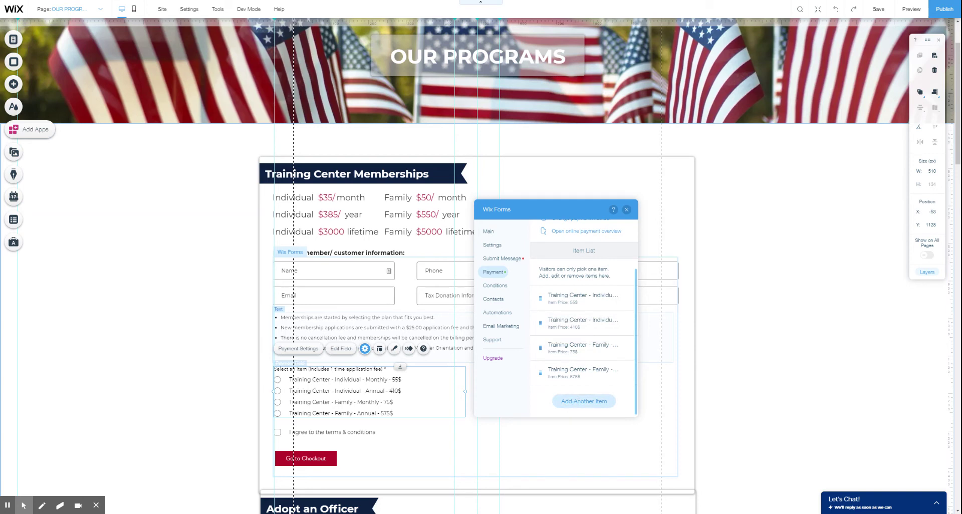
pyautogui.click(573, 405)
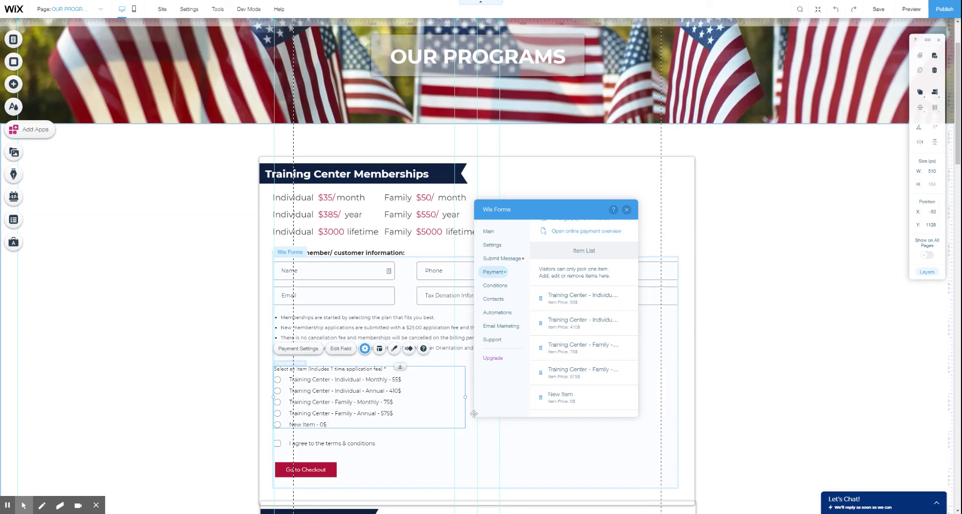
# - Rename the new payment item to 'Training Center - Individual - Lifetime'
pyautogui.moveTo(544, 401)
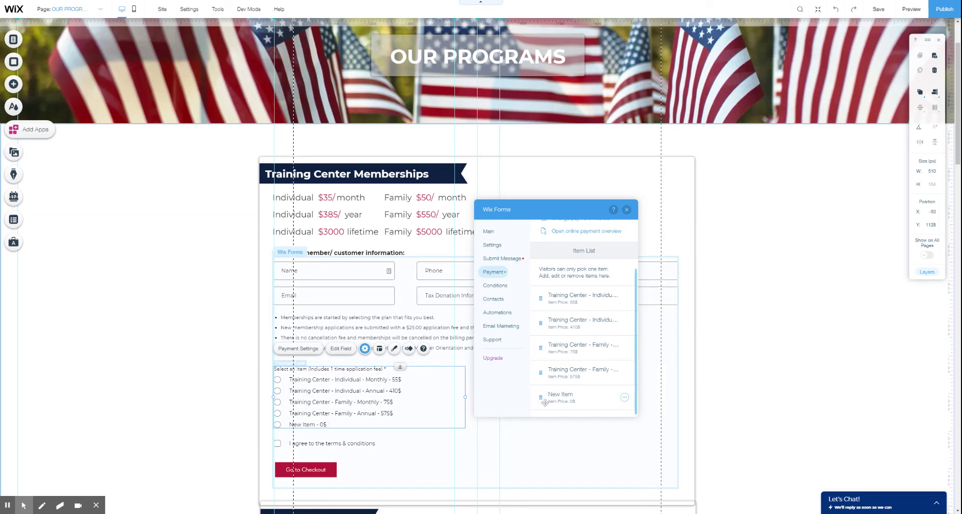
pyautogui.click(623, 398)
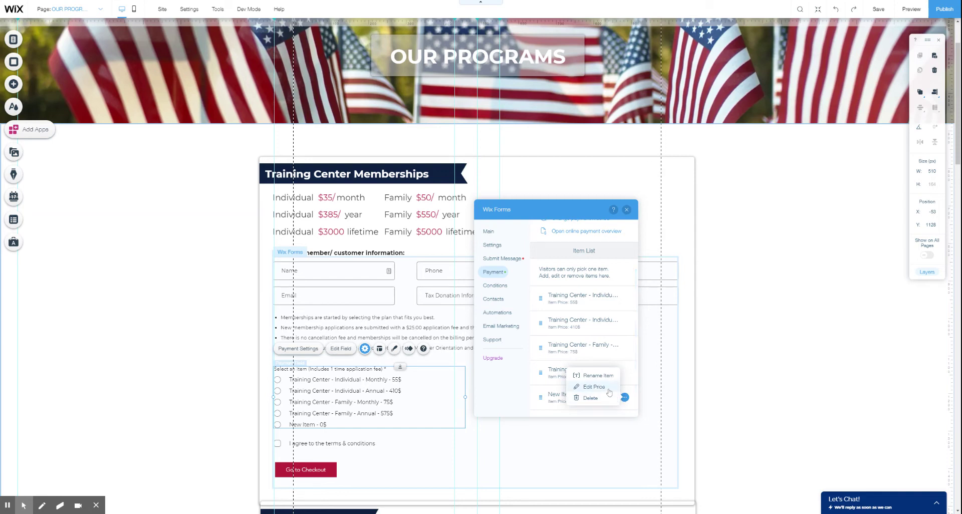
pyautogui.click(596, 376)
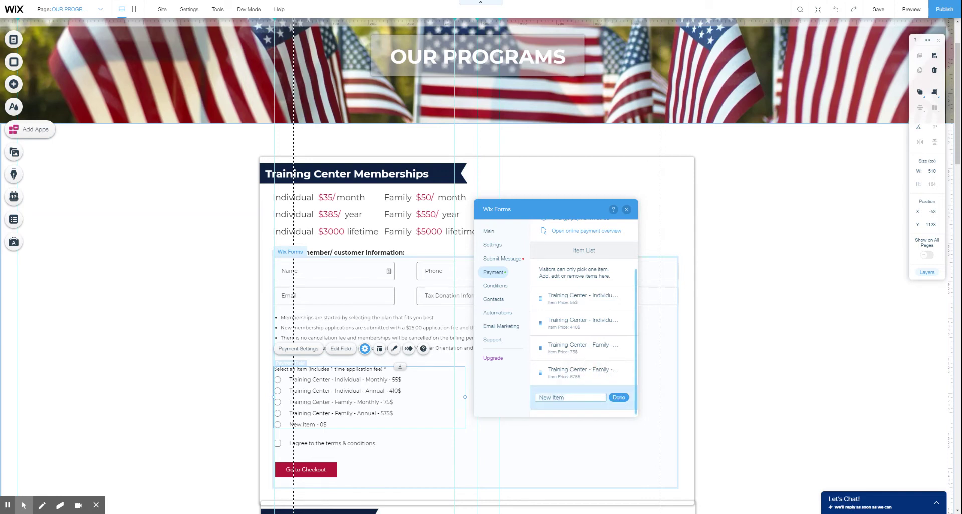
pyautogui.write('Training Cen')
pyautogui.write('ter')
pyautogui.write(' - Individual - L')
pyautogui.write('ifetime')
pyautogui.click(619, 397)
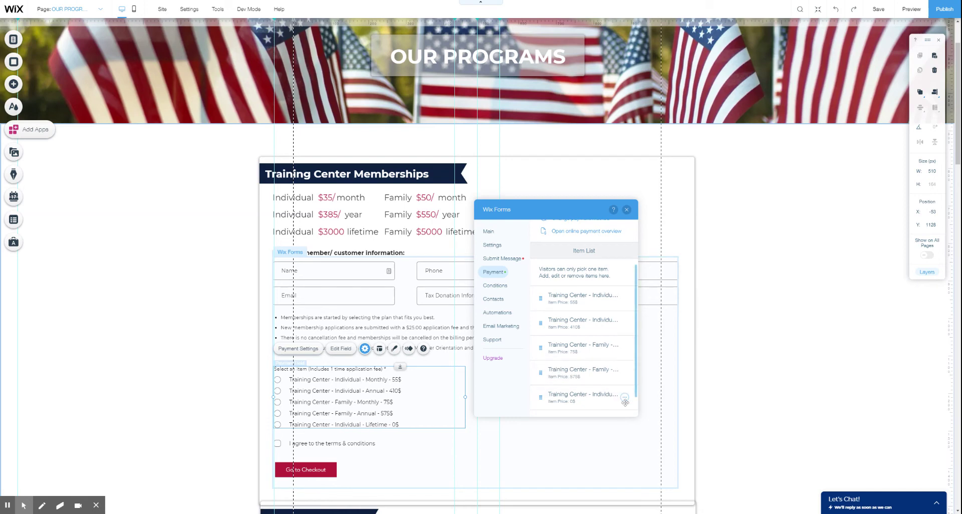
# - Set the Individual Lifetime item's price to 3025$
pyautogui.click(625, 398)
pyautogui.click(594, 386)
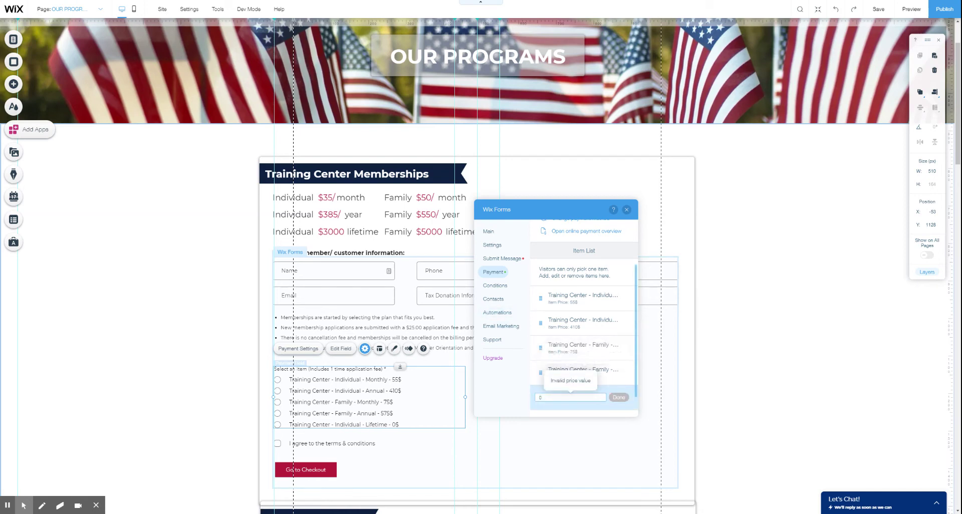
pyautogui.write('3025')
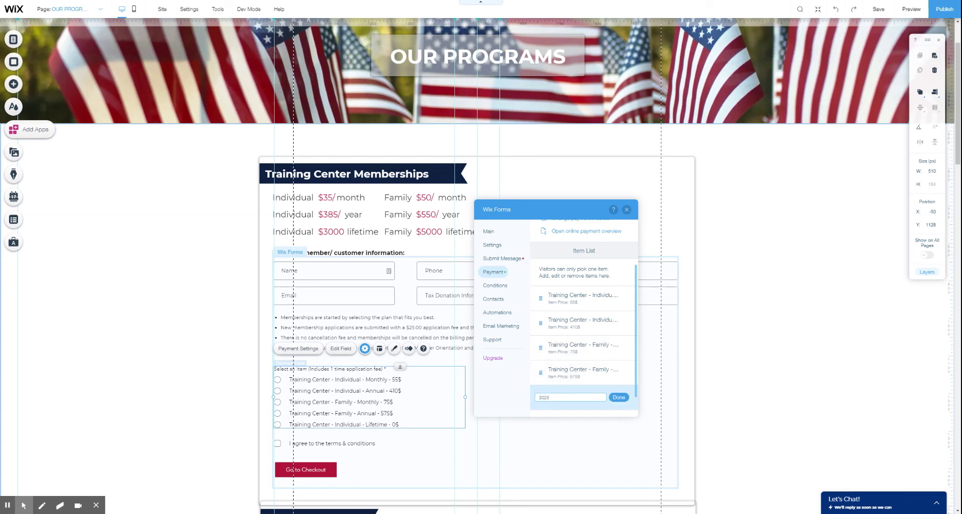
pyautogui.click(619, 397)
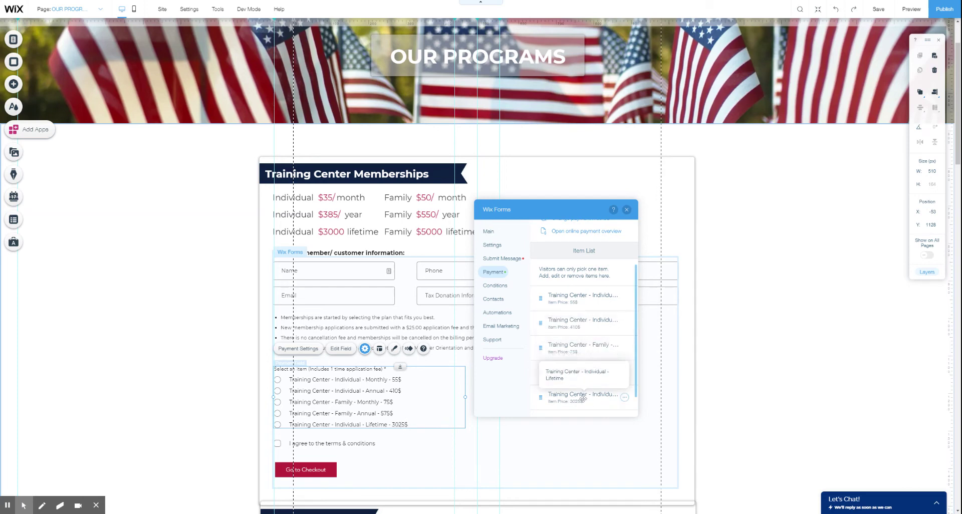
pyautogui.scroll(-1, 610, 398)
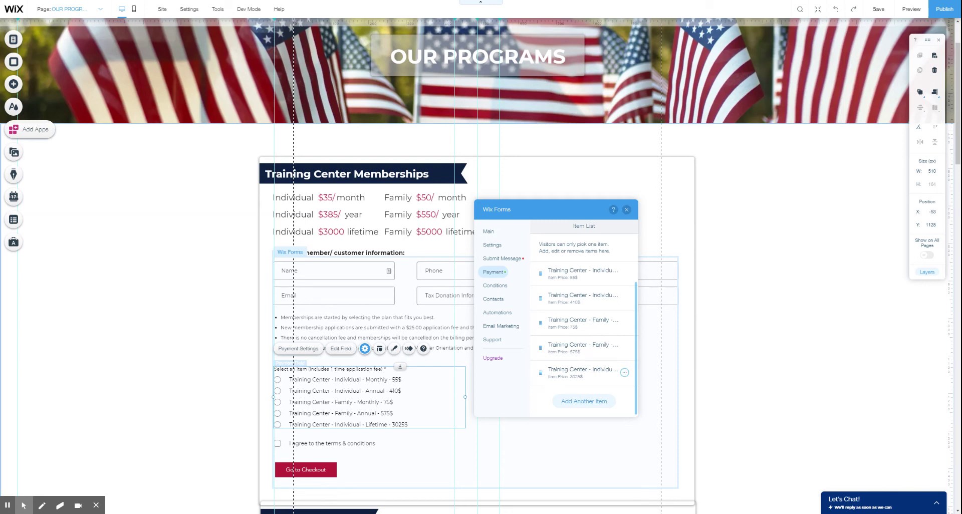
# - Add another payment item named 'Training Center - Family - Lifetime'
pyautogui.click(625, 373)
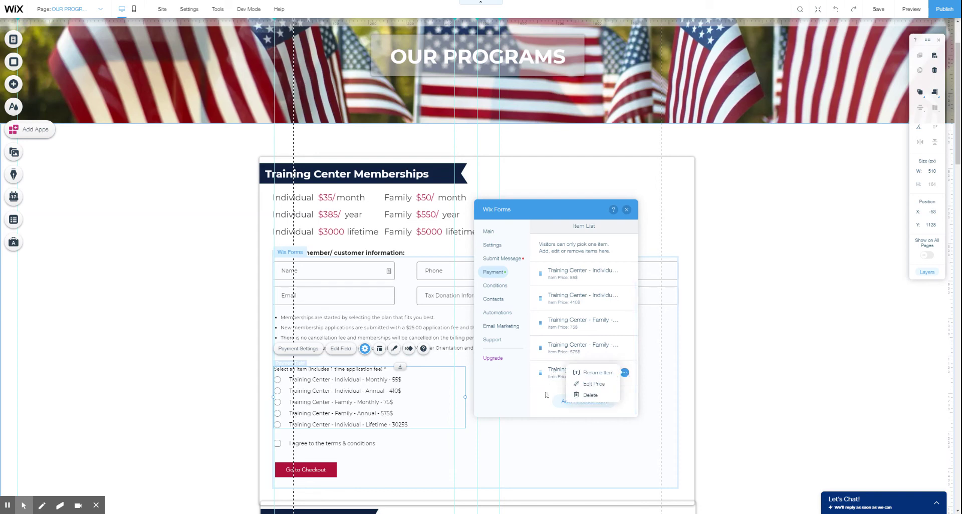
pyautogui.click(565, 402)
pyautogui.click(564, 401)
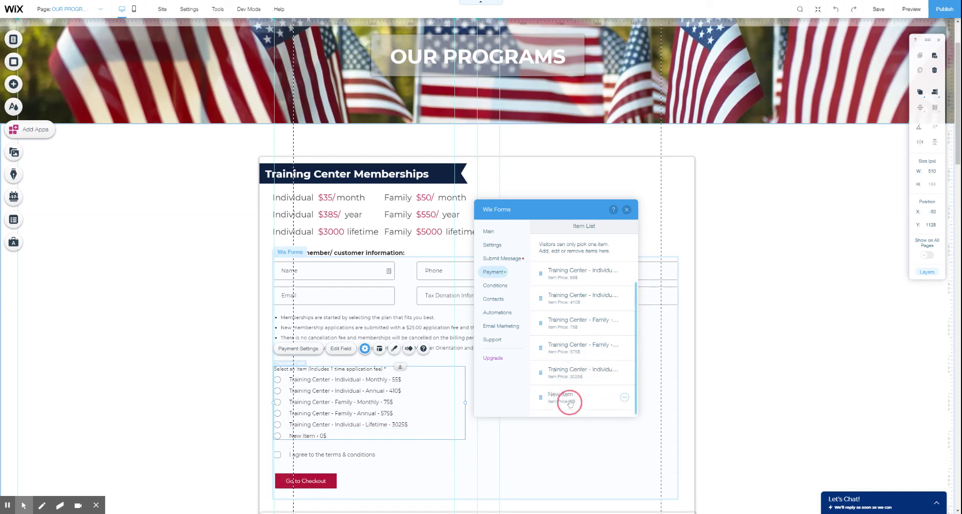
pyautogui.click(621, 398)
pyautogui.click(600, 377)
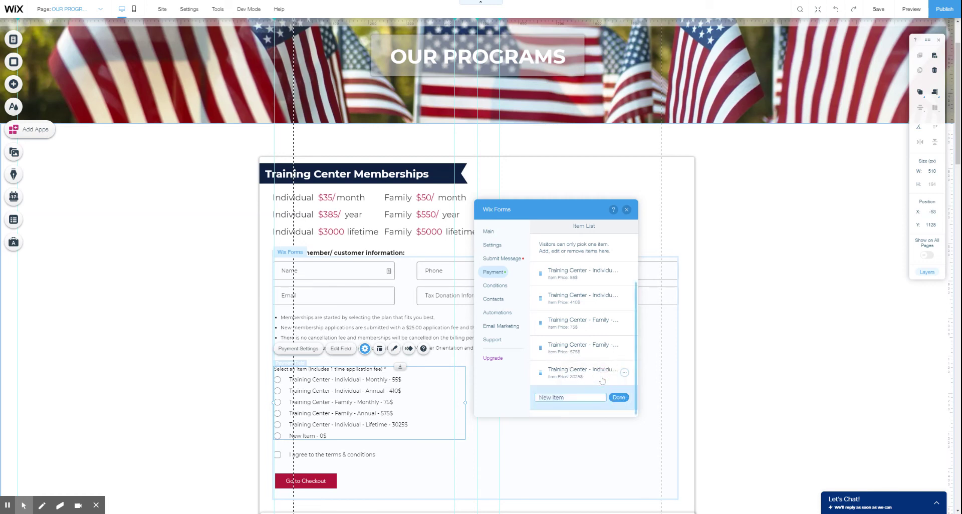
pyautogui.write('Trainign Cente')
pyautogui.press('BackSpace')
pyautogui.press('BackSpace')
pyautogui.write('ng')
pyautogui.press('End')
pyautogui.write('- Family - Lifetime')
pyautogui.click(619, 397)
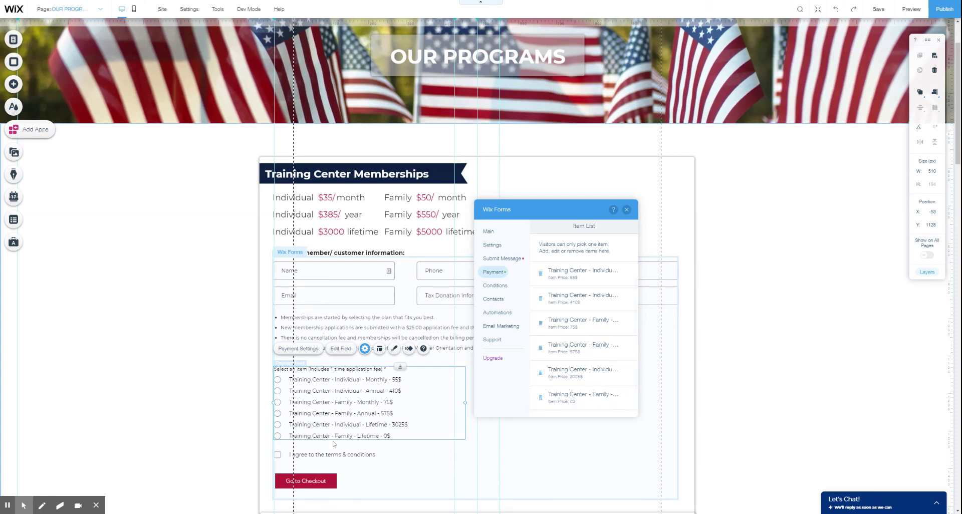
# - Set the Family Lifetime item's price to 5025$
pyautogui.click(624, 397)
pyautogui.click(594, 386)
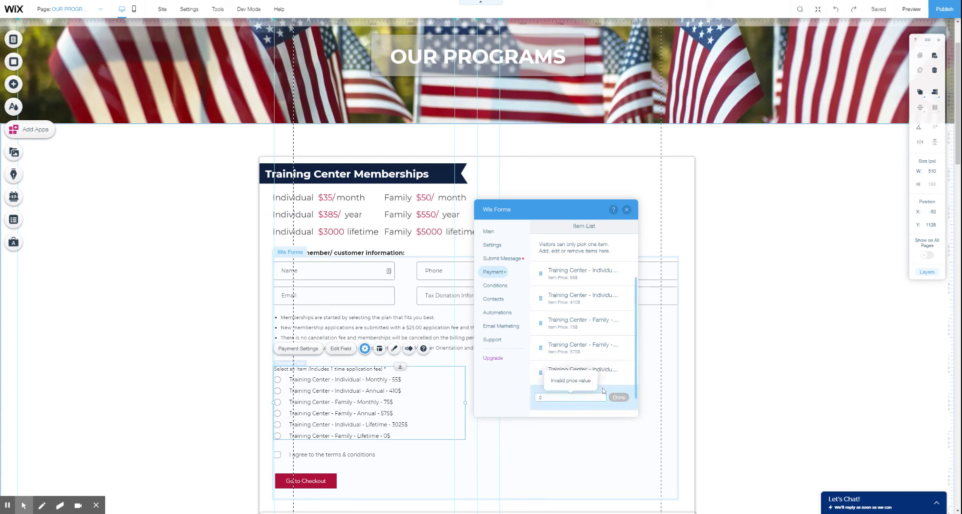
pyautogui.write('5025')
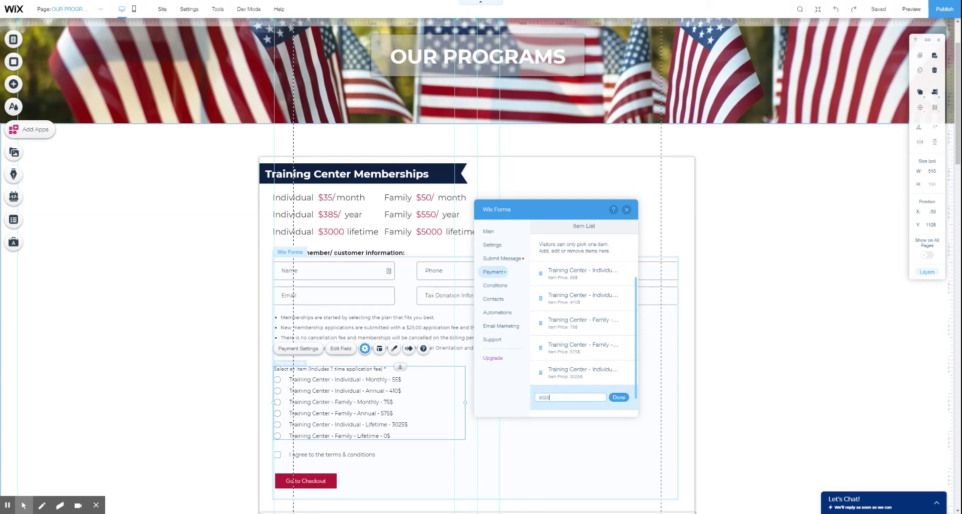
pyautogui.click(616, 397)
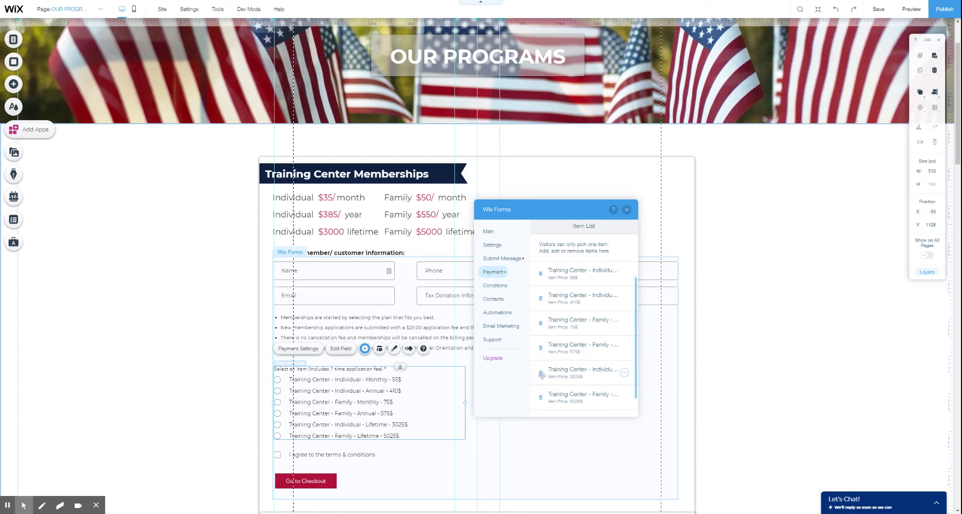
# - Move Individual Lifetime to third place after Individual Annual and close the forms panel
pyautogui.moveTo(541, 372); pyautogui.dragTo(542, 321)
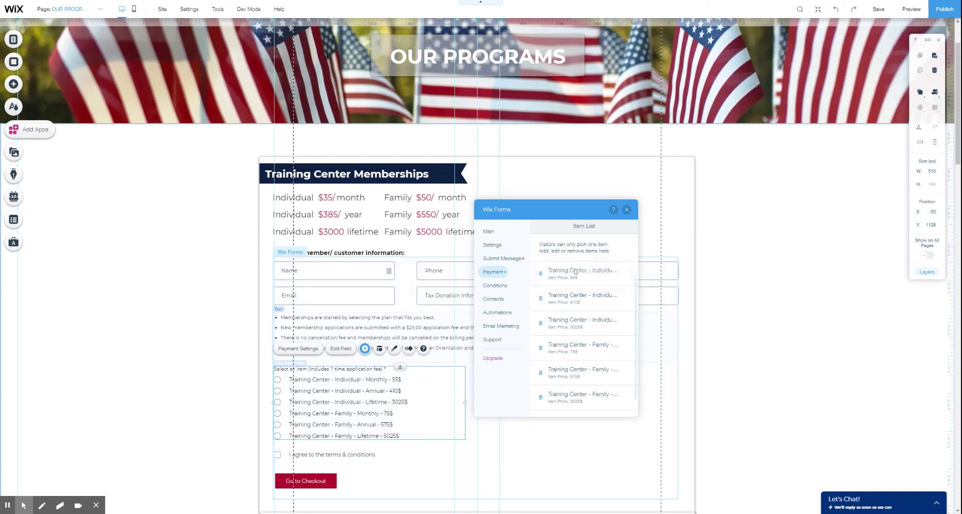
pyautogui.click(625, 211)
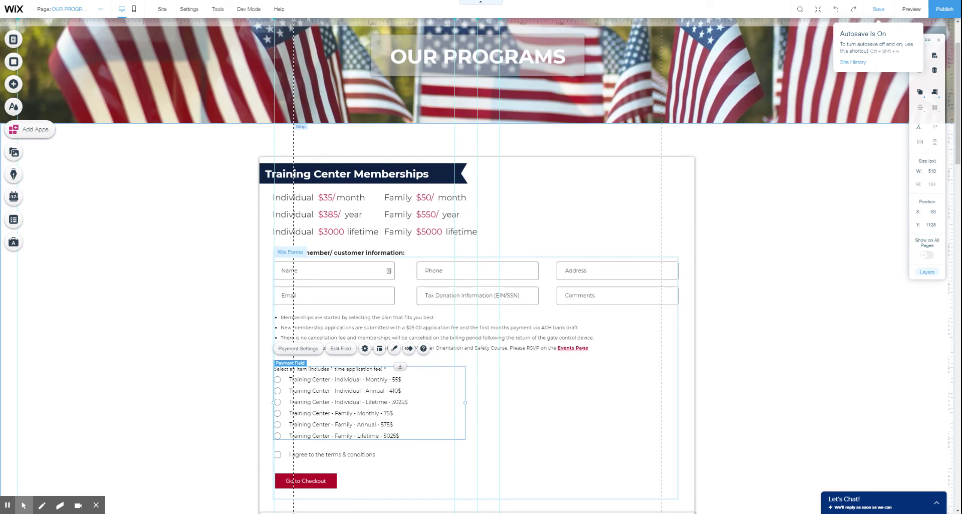
# - Save the site with the six membership payment options
pyautogui.click(878, 9)
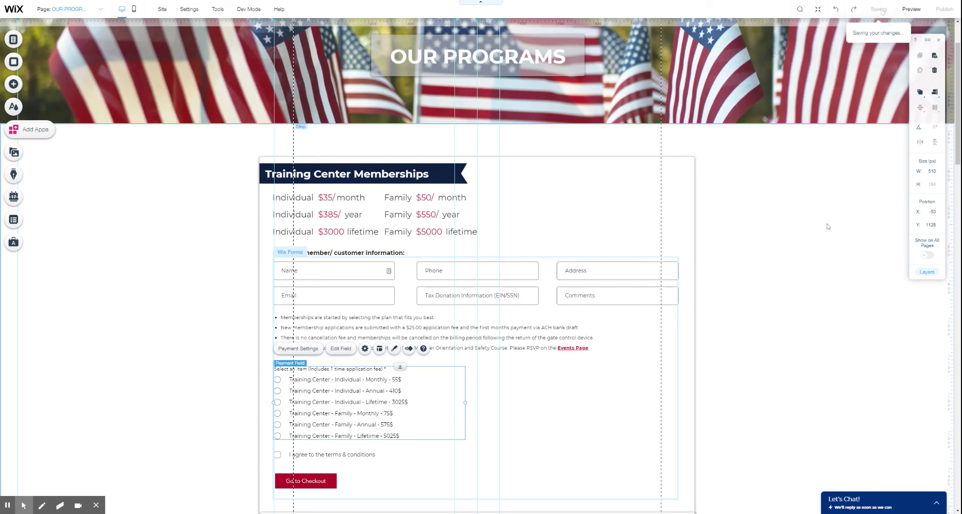